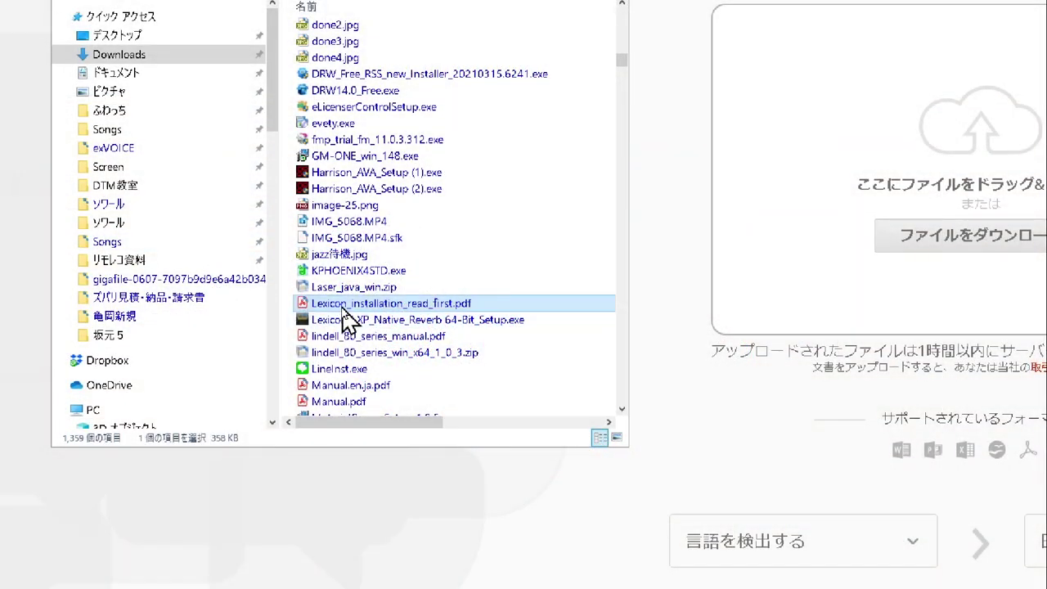
Open Lexicon_installation_read_first.pdf from Downloads in Acrobat Reader to review it.
double_click(343, 306)
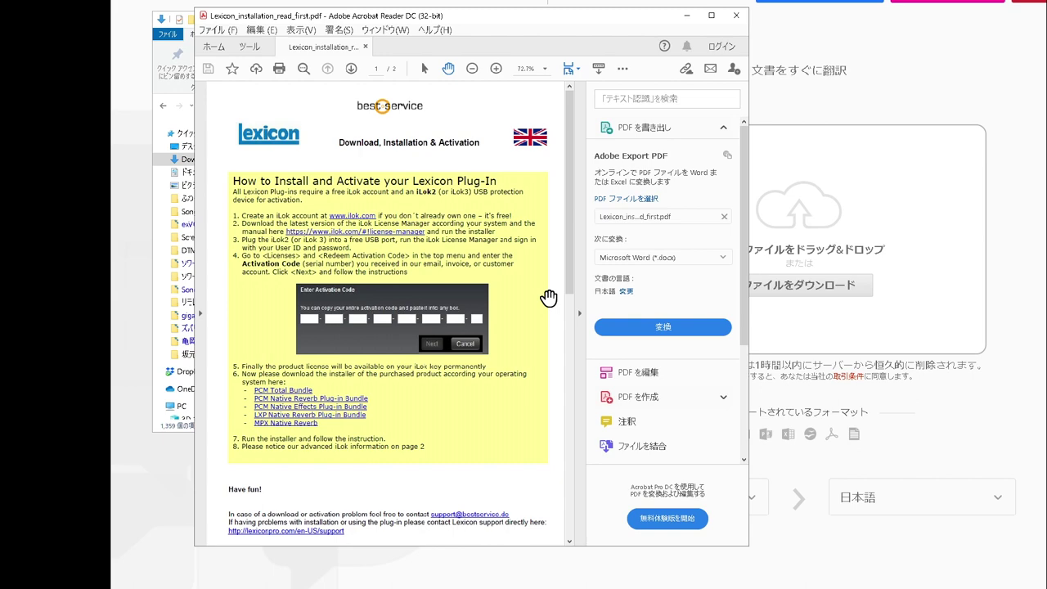
scroll(548, 298, down, 3)
scroll(548, 298, down, 2)
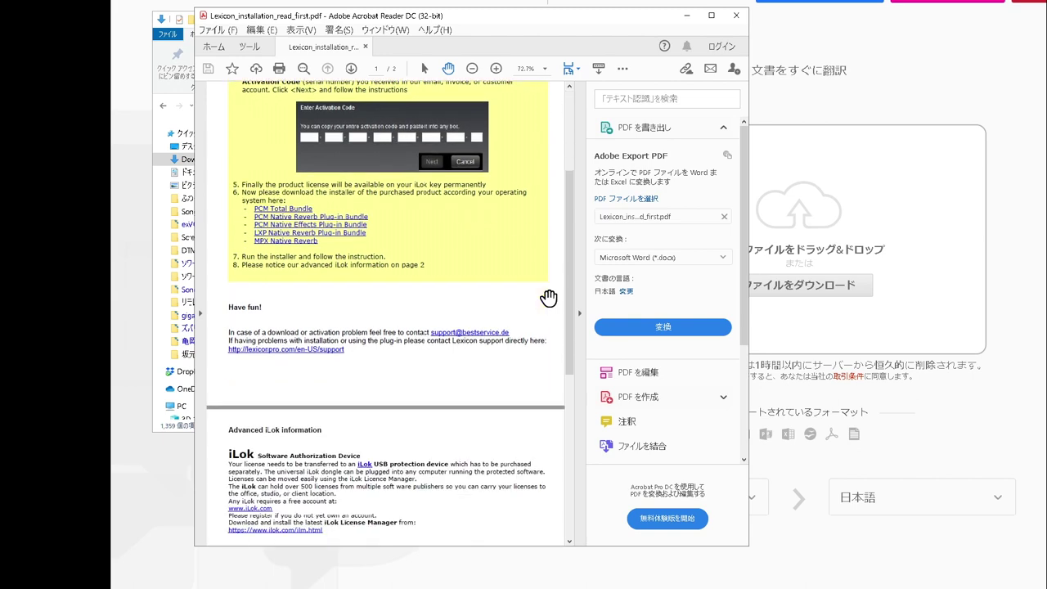
scroll(547, 297, down, 2)
scroll(546, 298, down, 4)
scroll(546, 298, down, 2)
scroll(544, 297, down, 1)
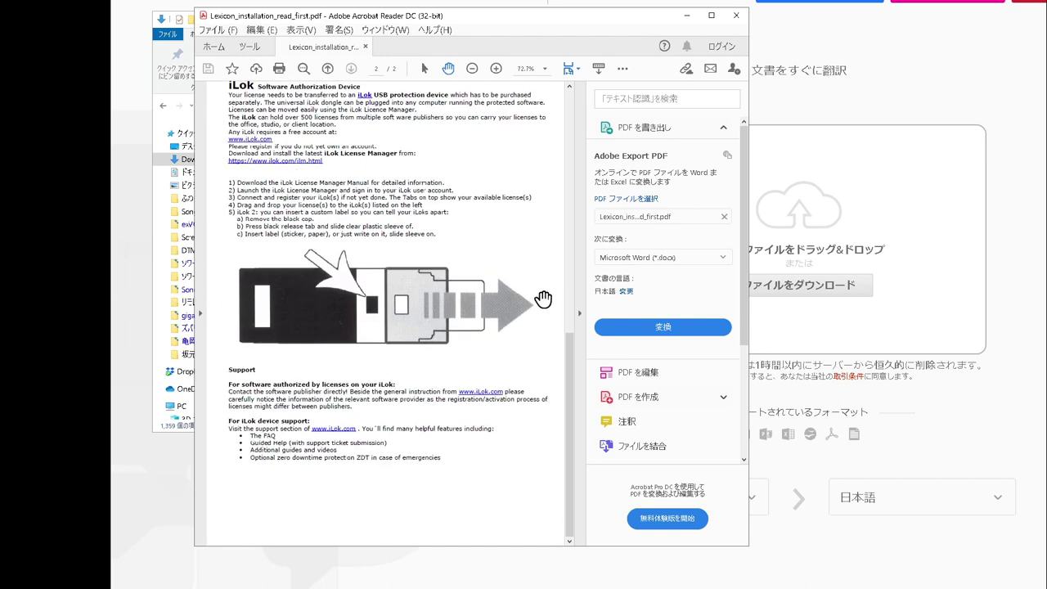
scroll(537, 297, up, 5)
scroll(536, 296, up, 2)
scroll(534, 294, up, 4)
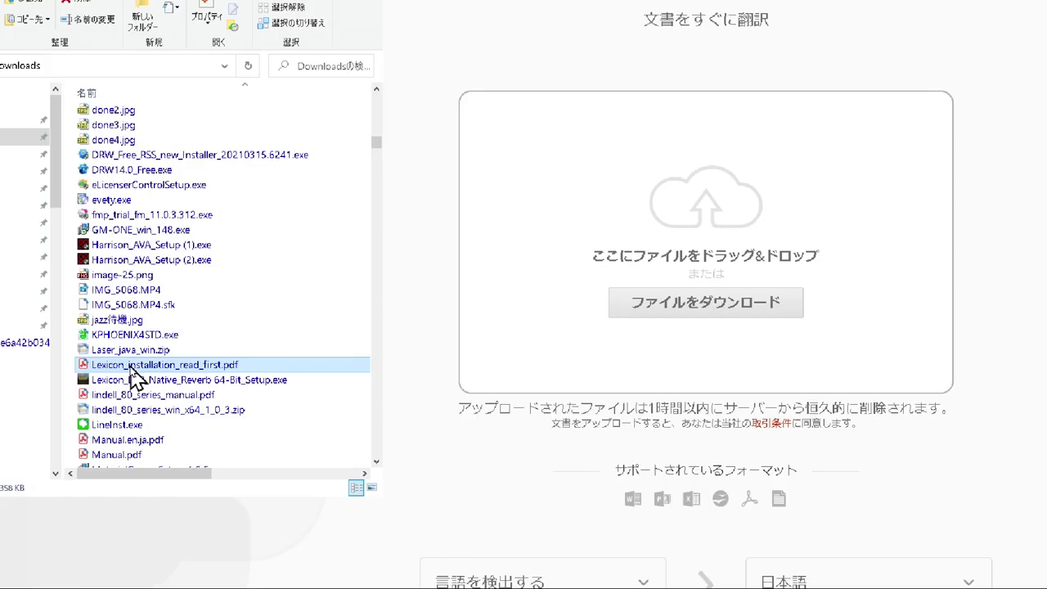
Upload the 0.4 MB Lexicon PDF and start translating it from English into Japanese.
mouse_move(131, 370)
mouse_down()
mouse_move(507, 328)
mouse_move(717, 247)
mouse_up()
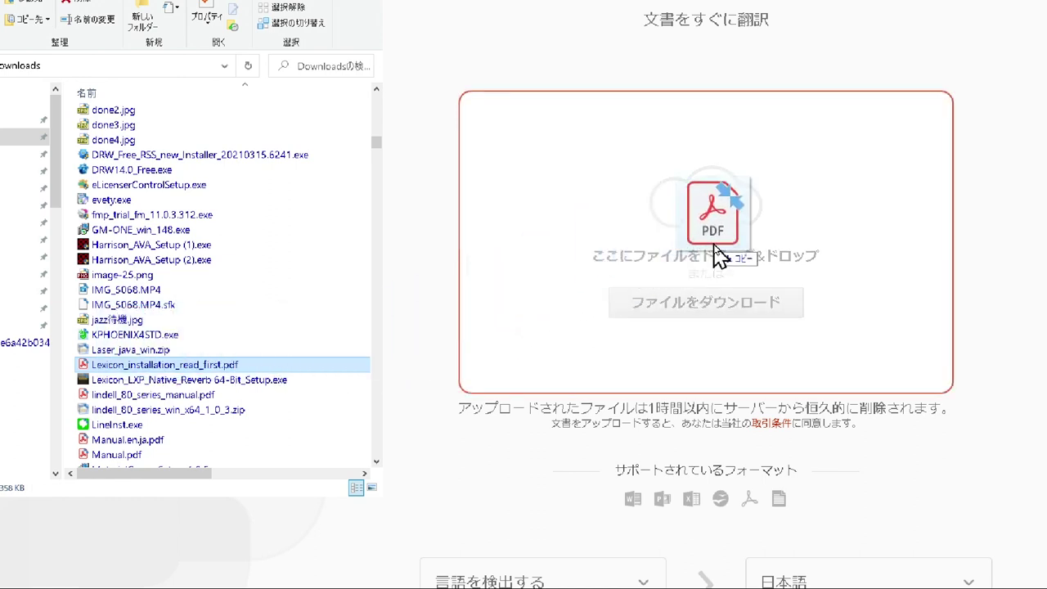
drag(720, 255, 713, 257)
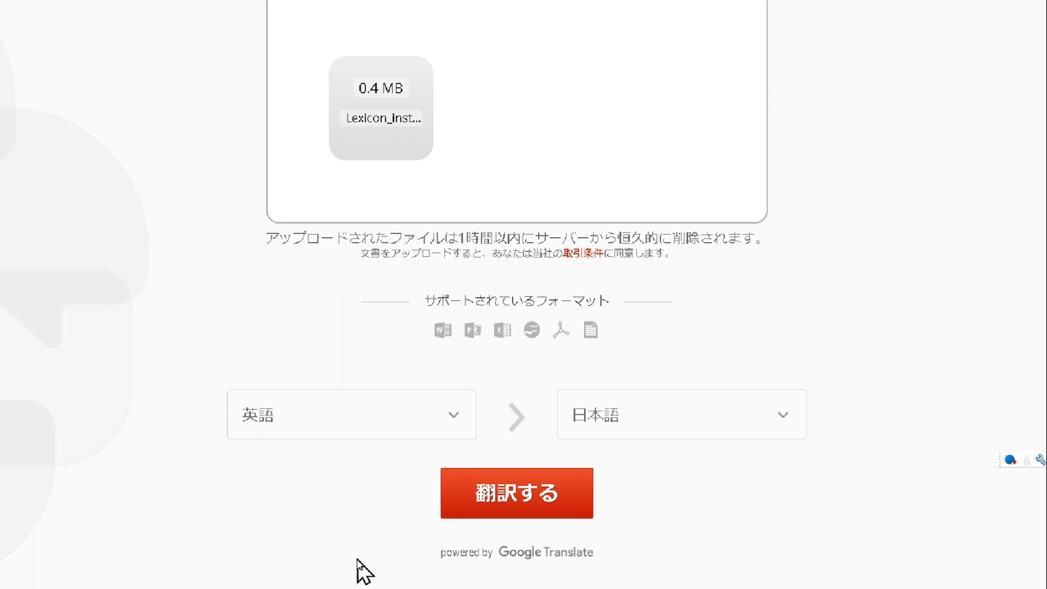
click(520, 509)
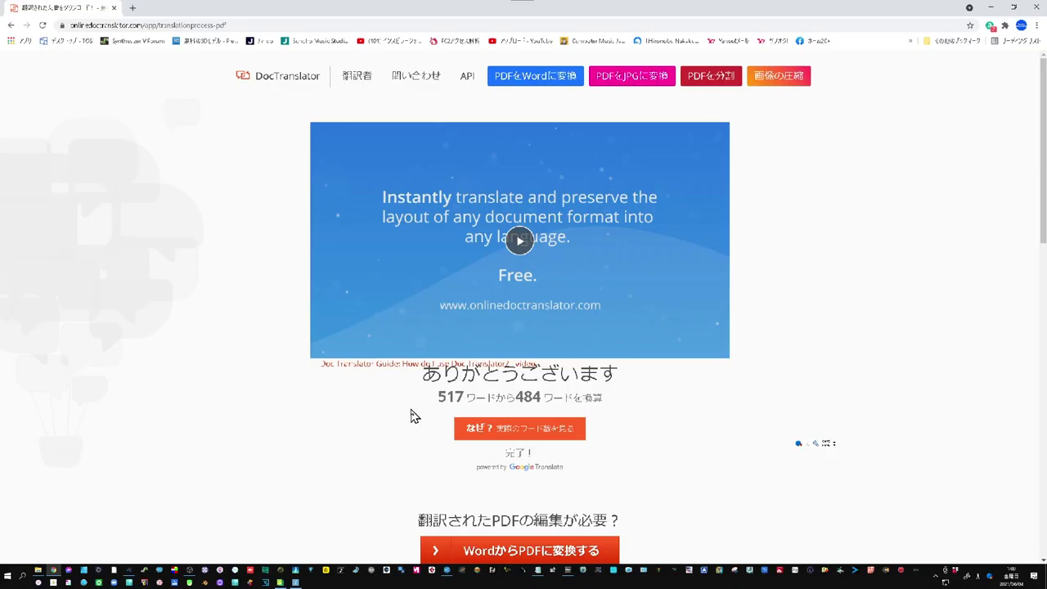
Wait for the Japanese translation to finish, with 484 of 517 words translated.
scroll(413, 416, down, 2)
scroll(413, 416, down, 2)
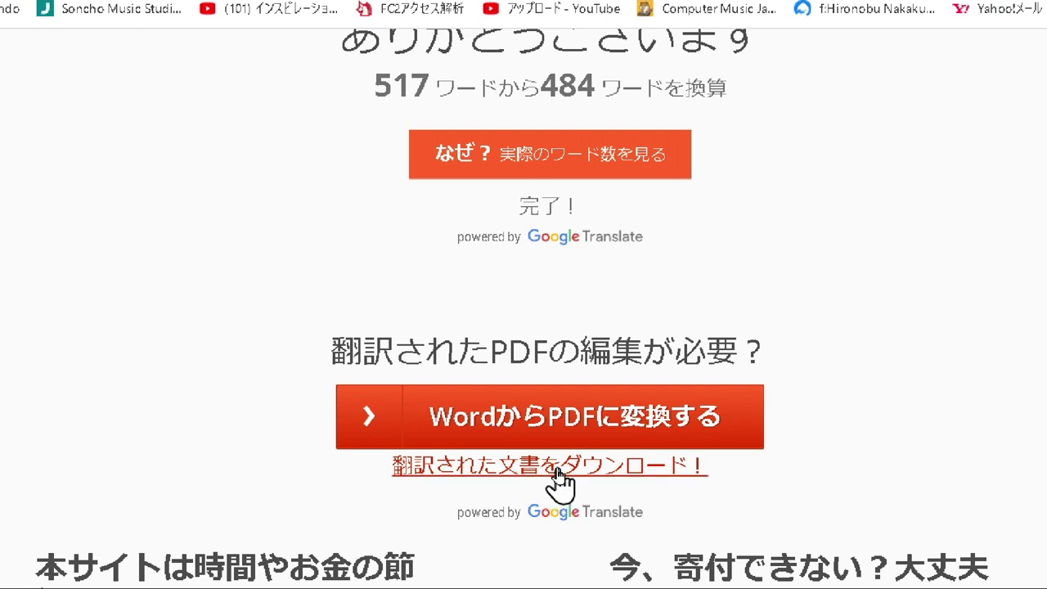
Download the translated Lexicon_installation_read_first.en.ja.pdf and save it to Downloads.
click(559, 478)
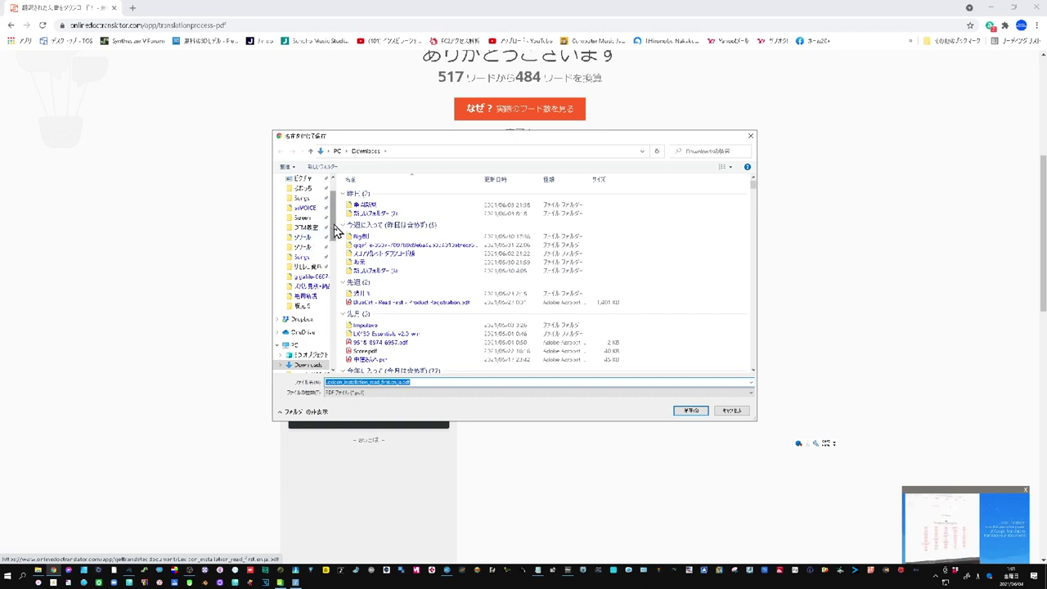
scroll(334, 219, up, 1)
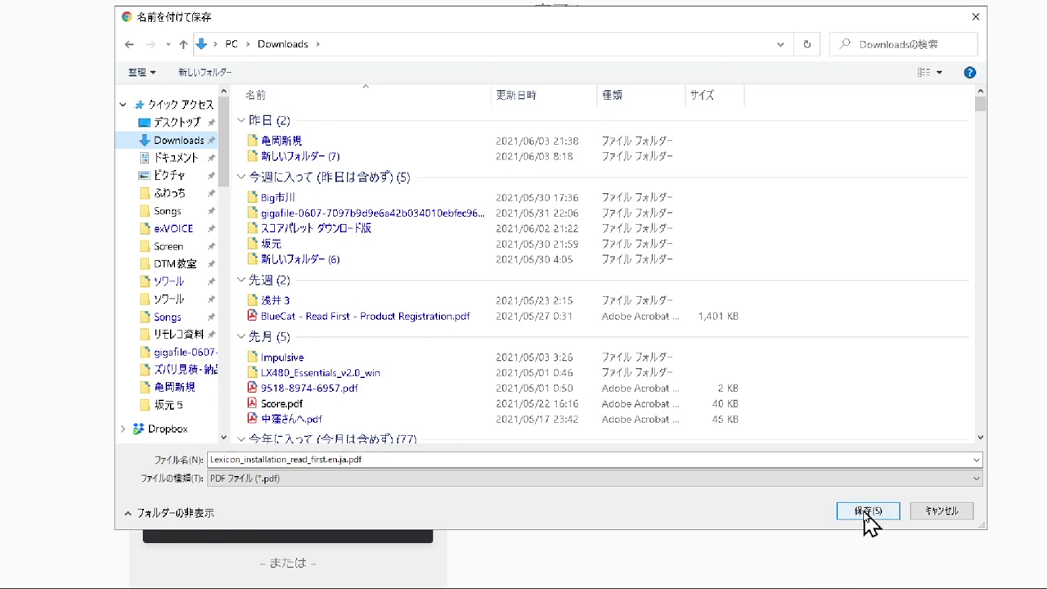
click(864, 514)
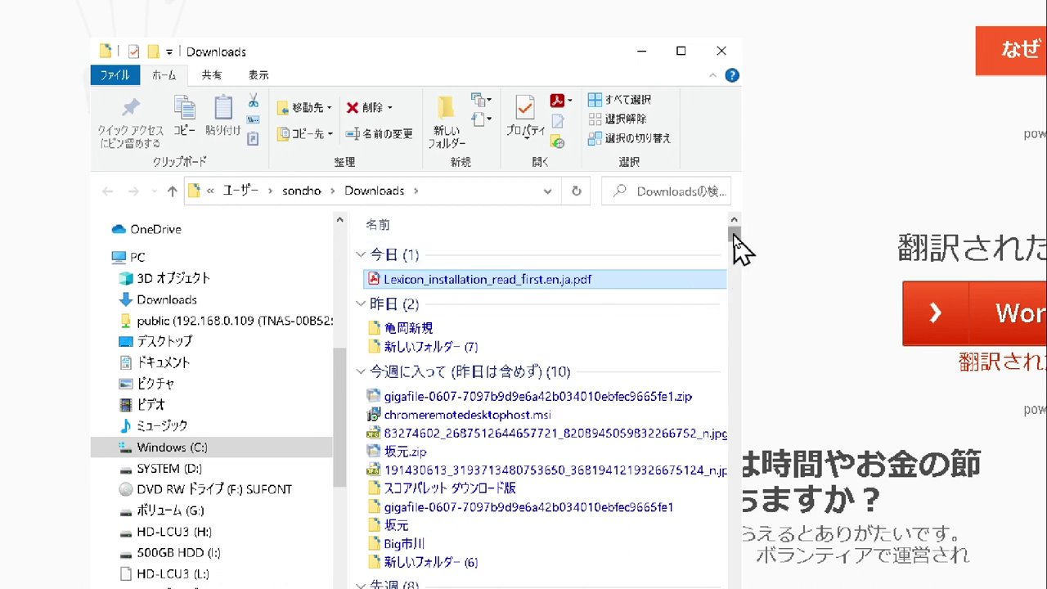
Open the .en.ja.pdf in Acrobat, enlarge its window, page through it, and move it right.
double_click(446, 280)
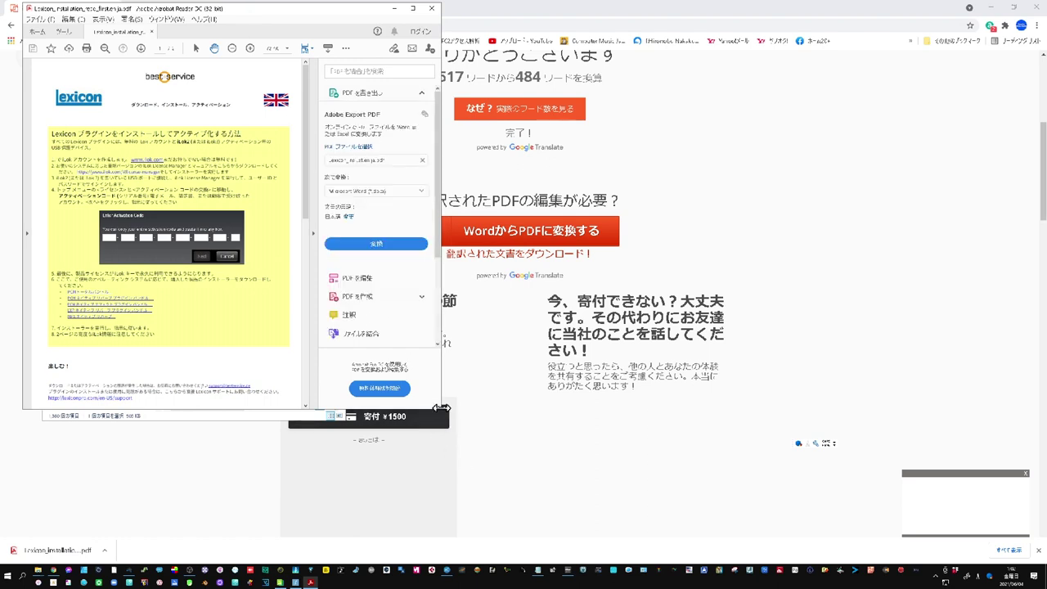
drag(439, 408, 531, 564)
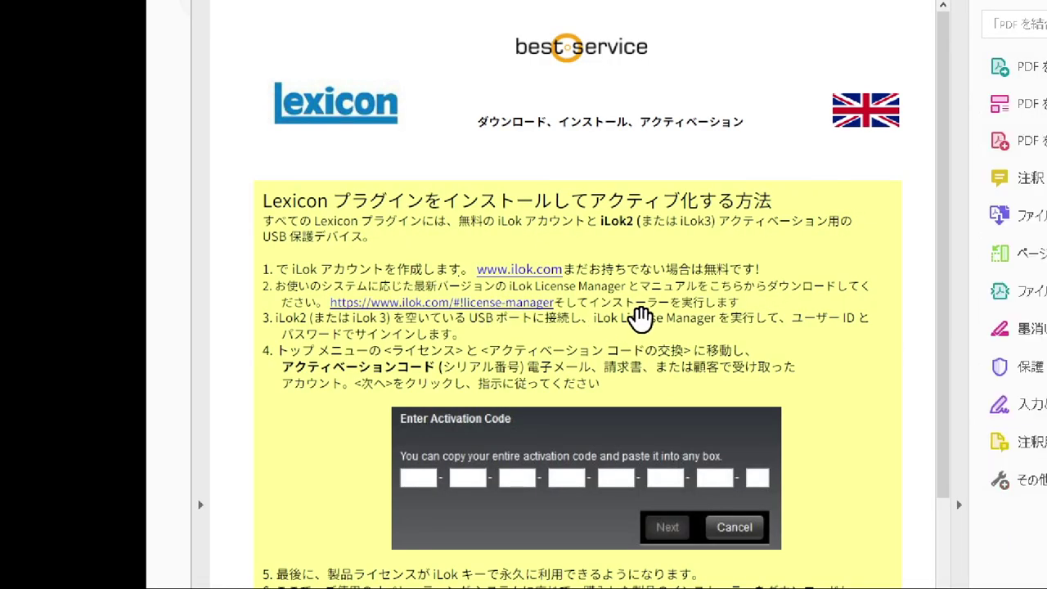
scroll(626, 334, down, 4)
scroll(627, 334, down, 4)
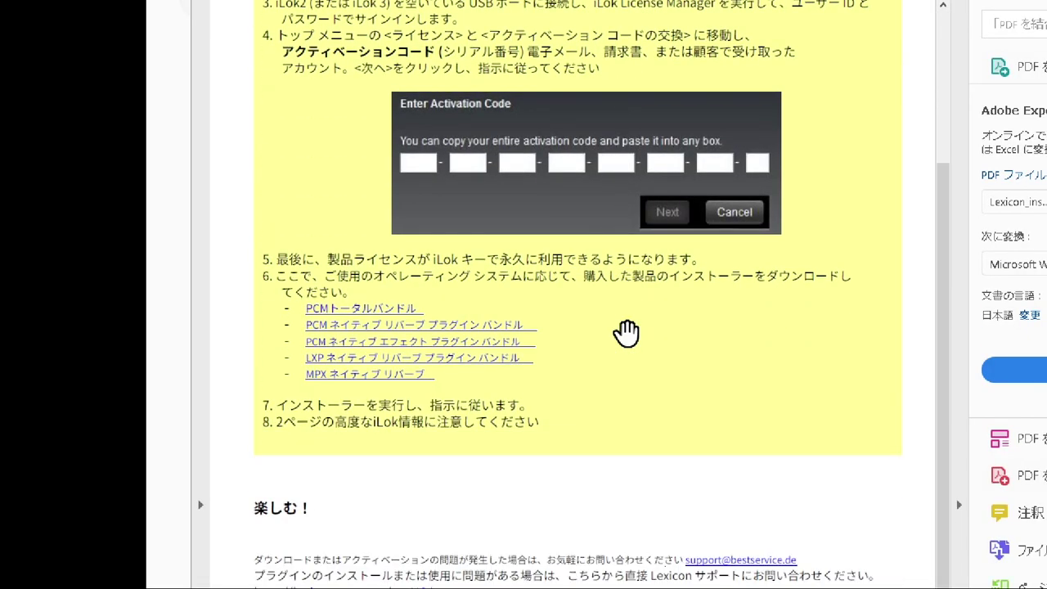
scroll(626, 334, down, 5)
scroll(626, 334, down, 5)
scroll(626, 334, down, 9)
scroll(626, 334, down, 2)
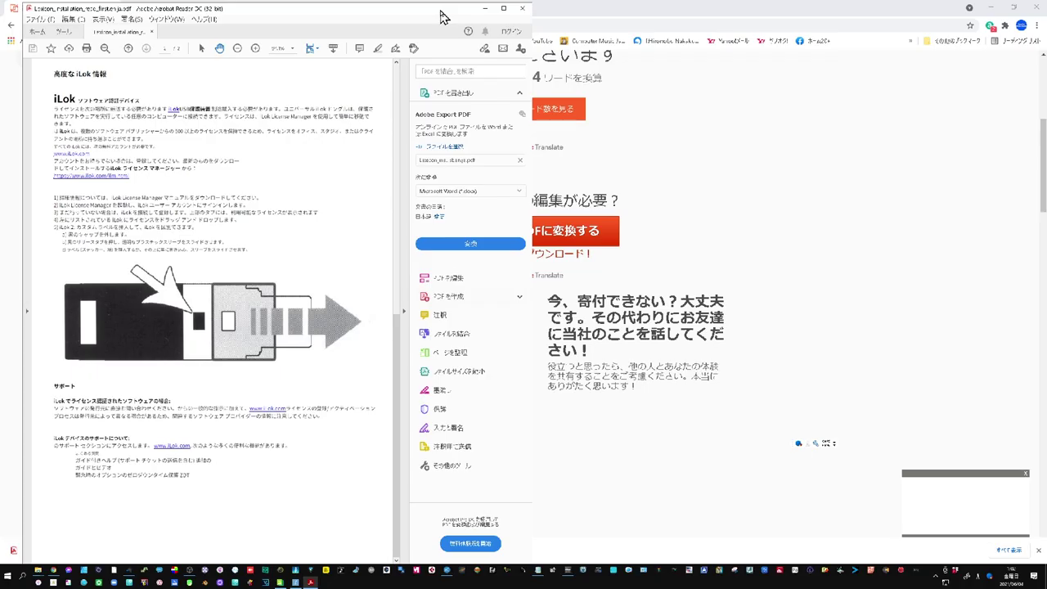
drag(444, 18, 944, 14)
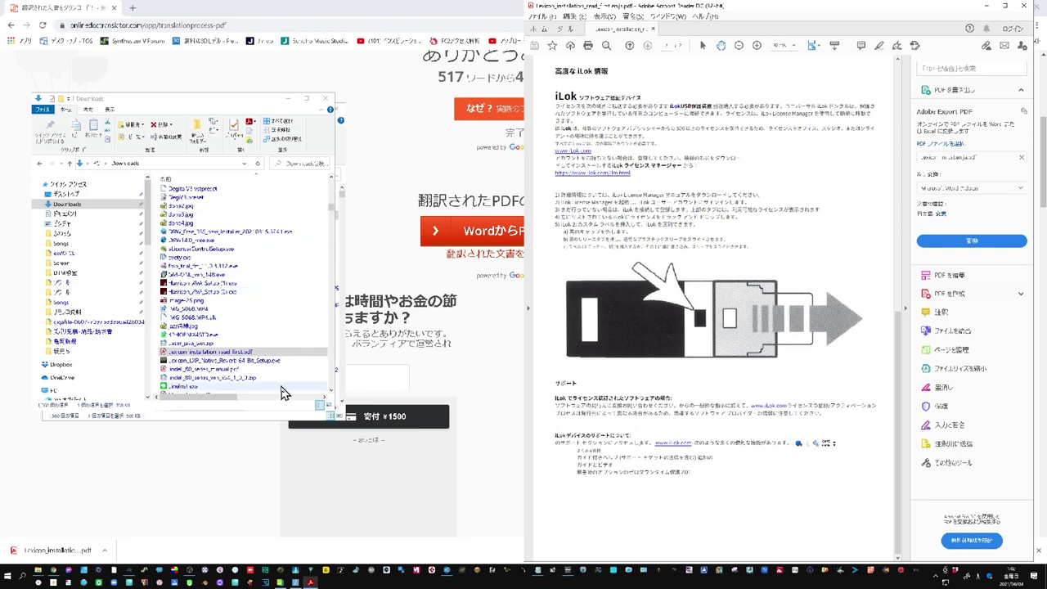
Place the English original in its own window beside the Japanese translation, scrolled to the top.
click(629, 45)
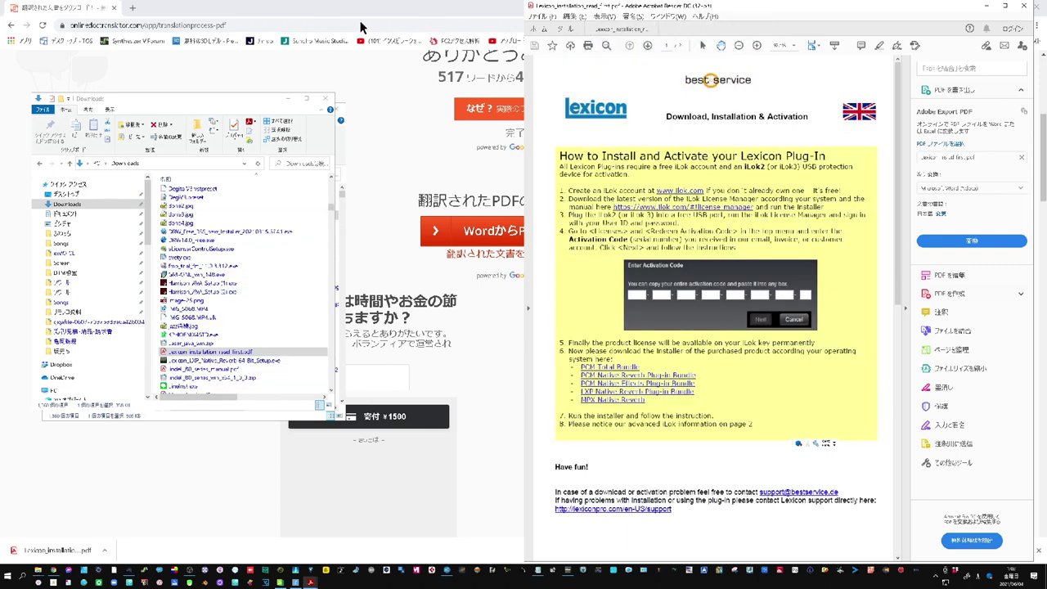
drag(362, 27, 363, 28)
drag(598, 34, 308, 22)
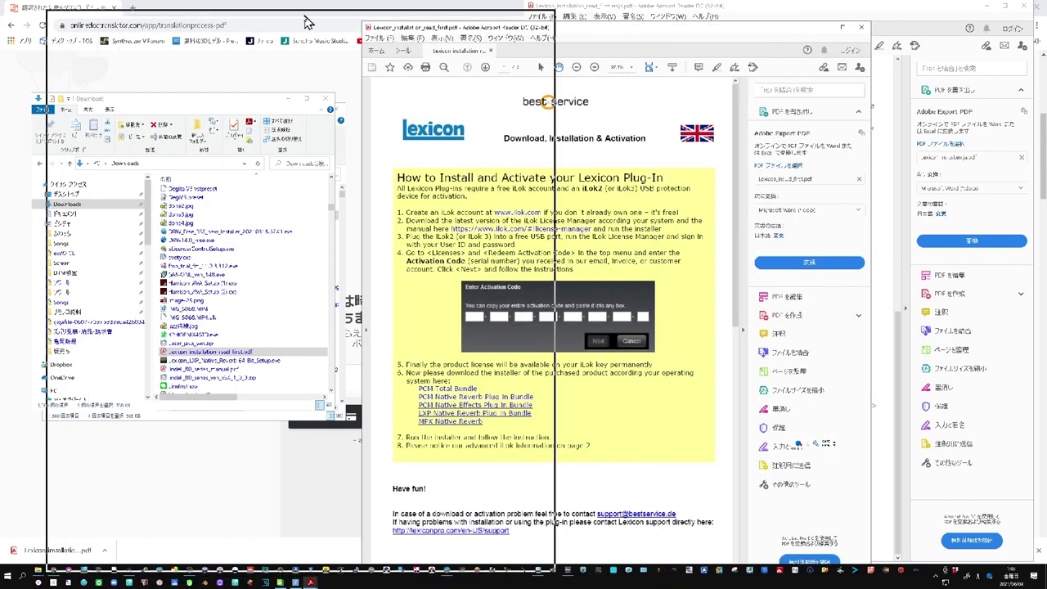
drag(308, 22, 263, 15)
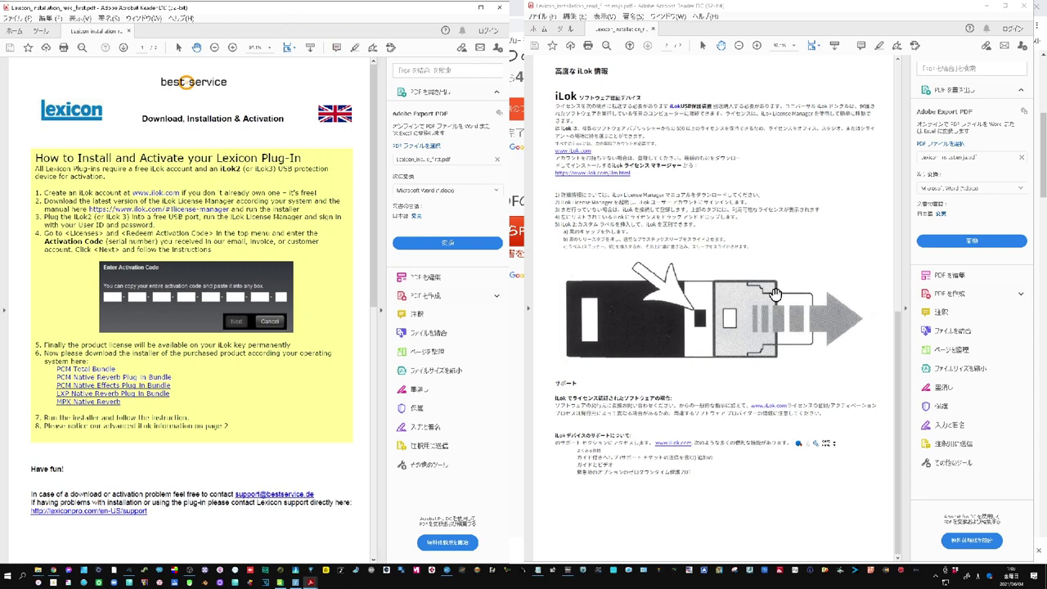
scroll(731, 312, up, 3)
scroll(765, 284, up, 4)
scroll(765, 284, up, 2)
scroll(765, 283, up, 2)
scroll(765, 284, up, 2)
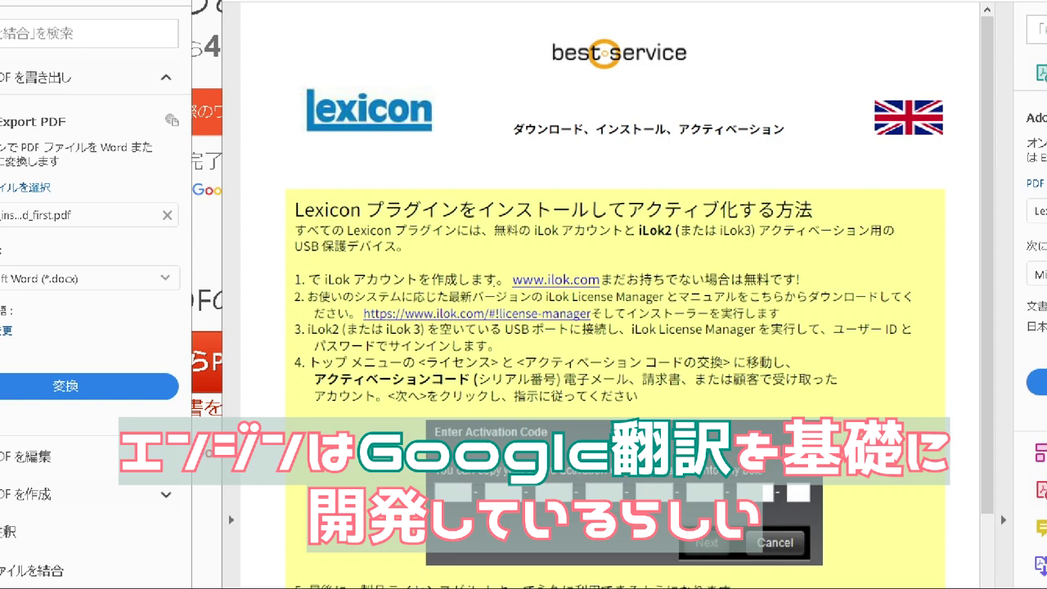
Compare both PDFs down to the Advanced iLok page, then maximize the Japanese window.
scroll(609, 294, down, 2)
scroll(610, 294, down, 2)
scroll(609, 294, down, 4)
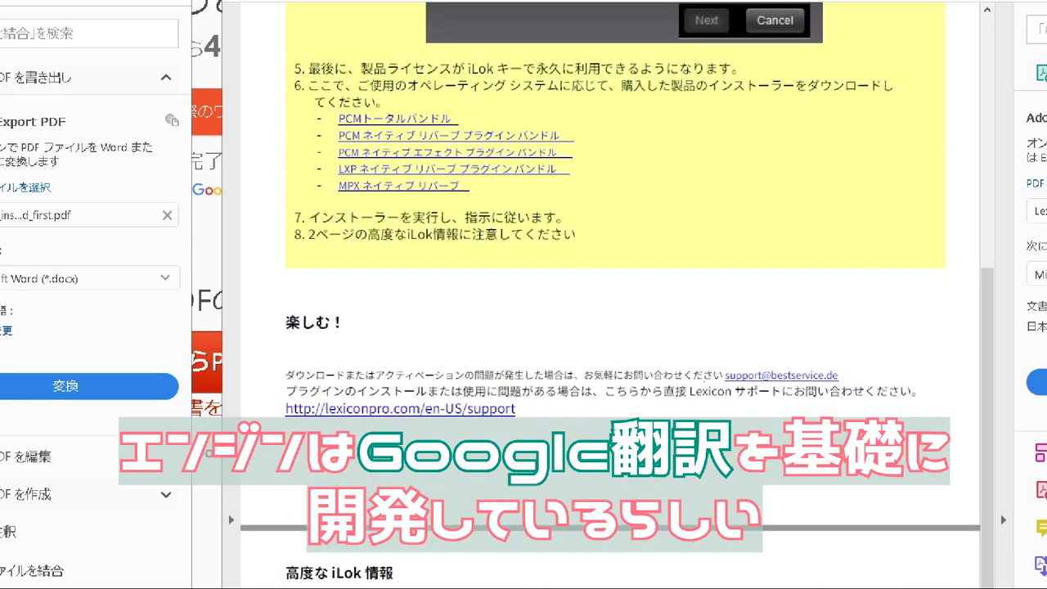
scroll(609, 294, down, 4)
scroll(609, 294, down, 4)
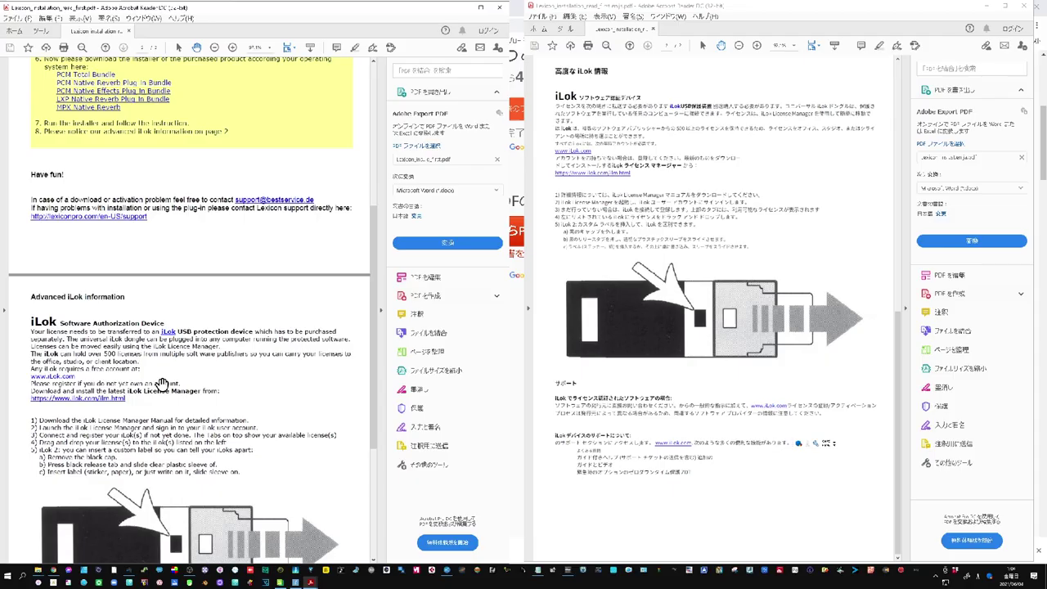
scroll(161, 384, down, 2)
scroll(161, 384, down, 2)
scroll(161, 384, down, 2)
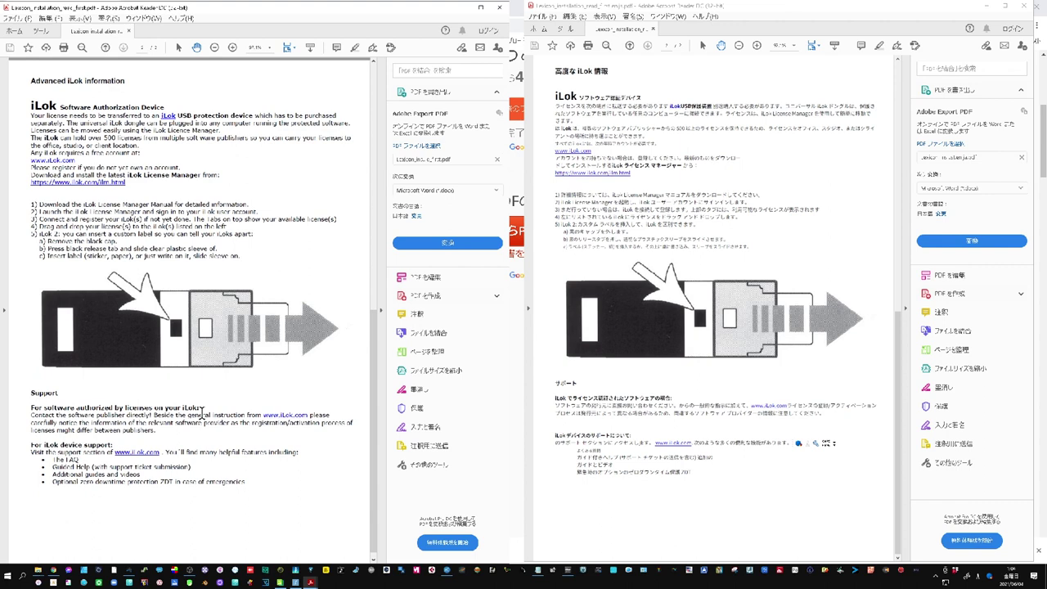
click(771, 169)
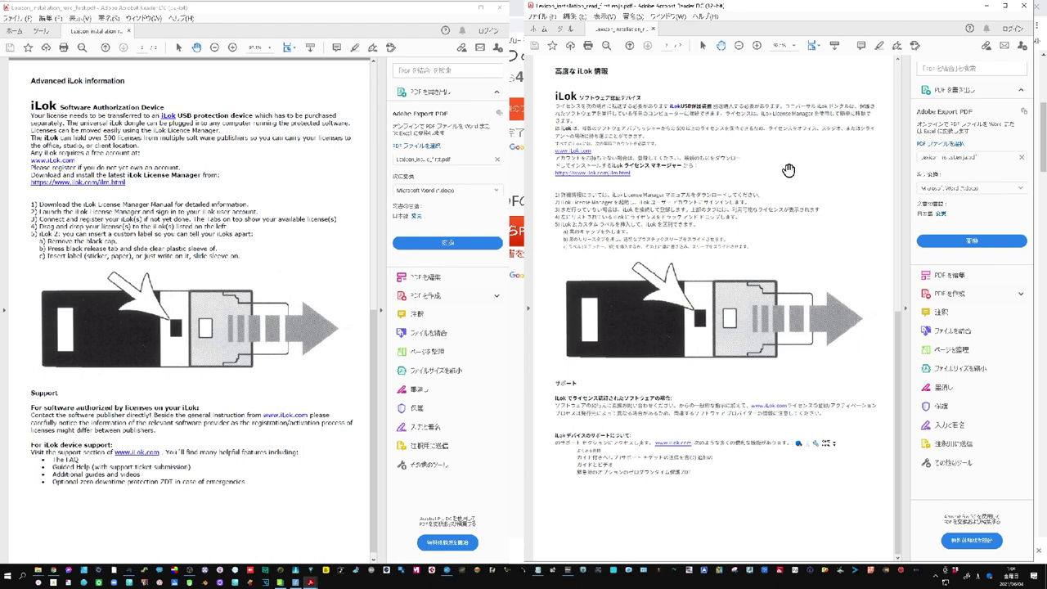
key(super+Up)
Read down through the support section of the Japanese translation.
scroll(542, 219, down, 2)
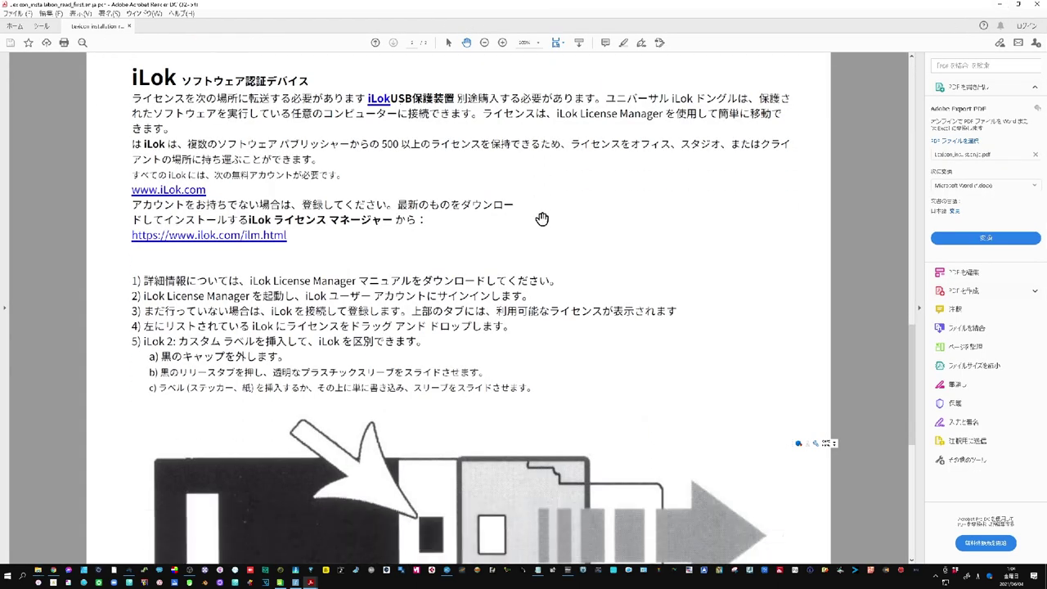
scroll(542, 219, down, 1)
scroll(543, 219, down, 1)
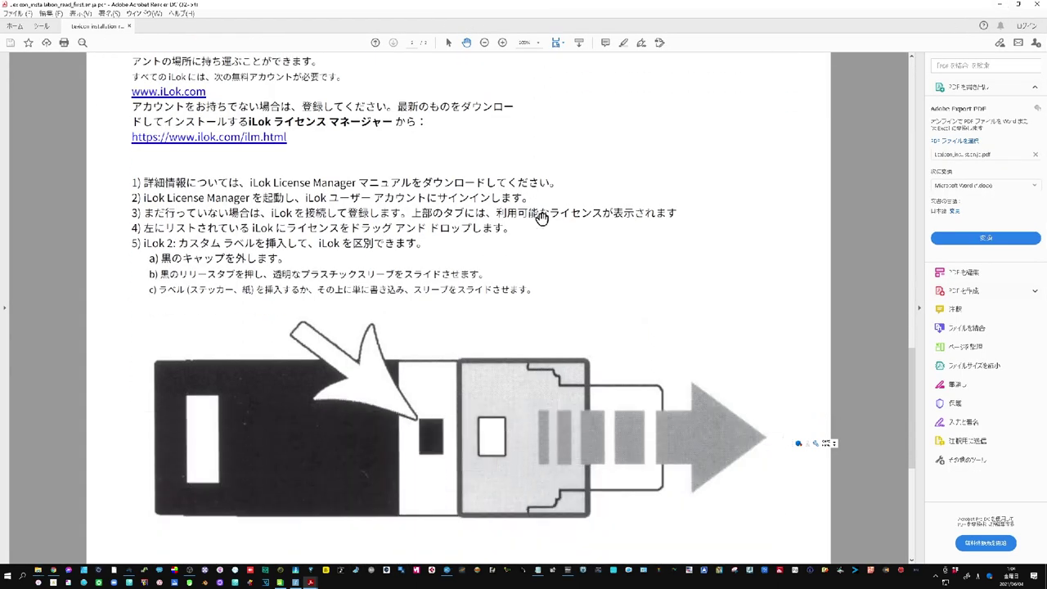
scroll(542, 219, down, 1)
scroll(542, 219, down, 1)
scroll(542, 219, down, 1)
scroll(542, 219, down, 1)
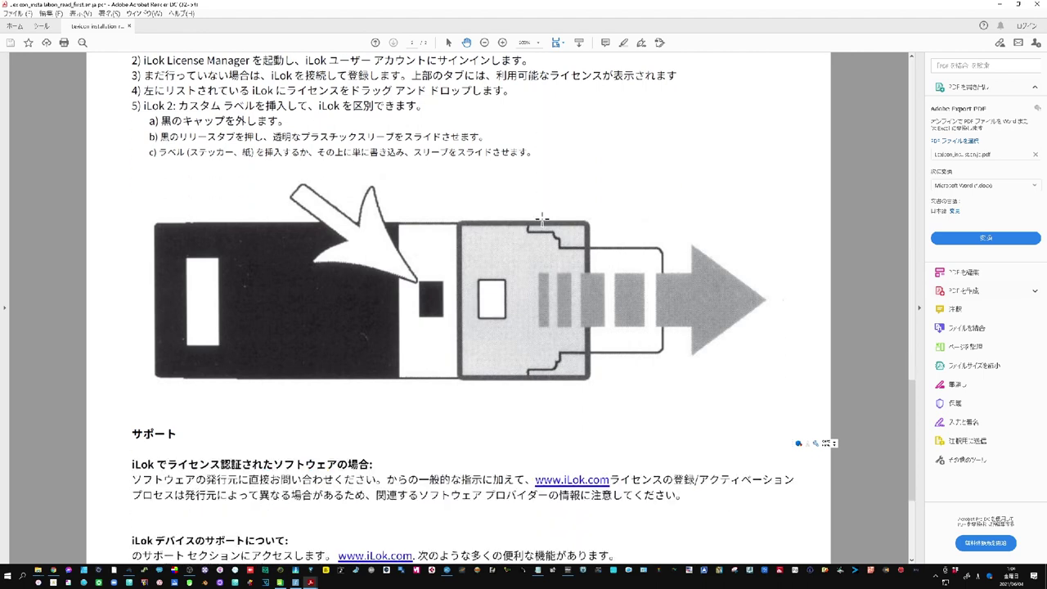
scroll(542, 219, down, 2)
scroll(542, 219, down, 1)
scroll(542, 219, down, 1)
scroll(542, 219, down, 2)
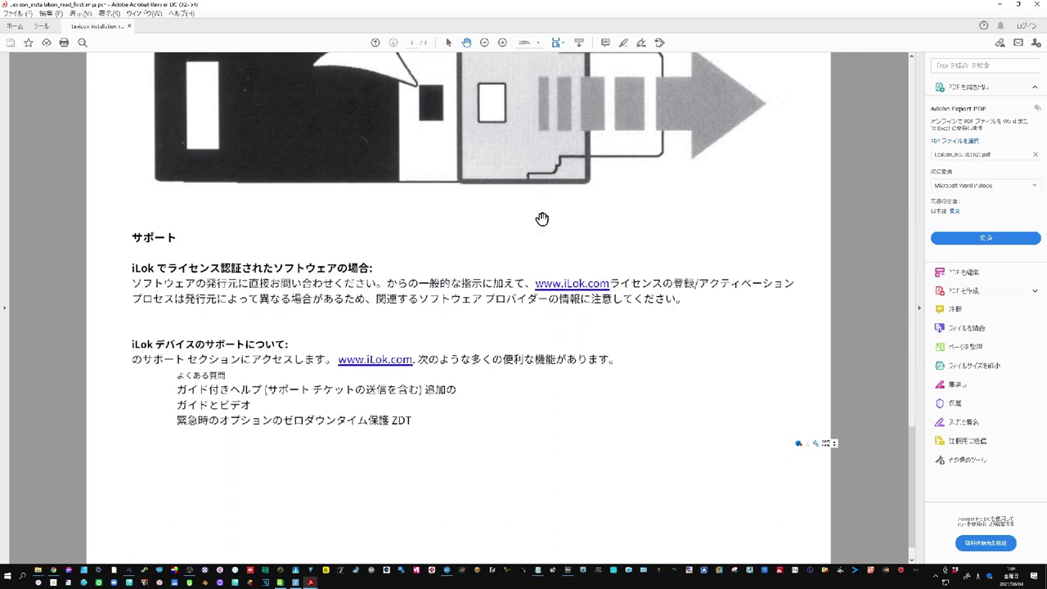
scroll(542, 219, down, 1)
scroll(542, 219, up, 3)
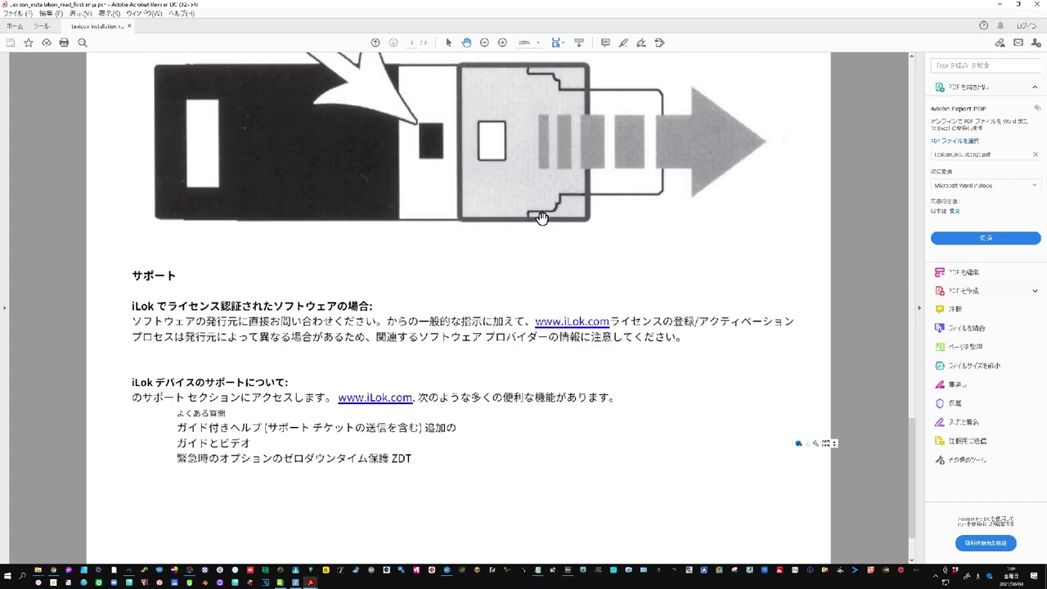
scroll(542, 219, up, 1)
scroll(543, 217, up, 3)
scroll(542, 211, up, 3)
scroll(542, 211, up, 3)
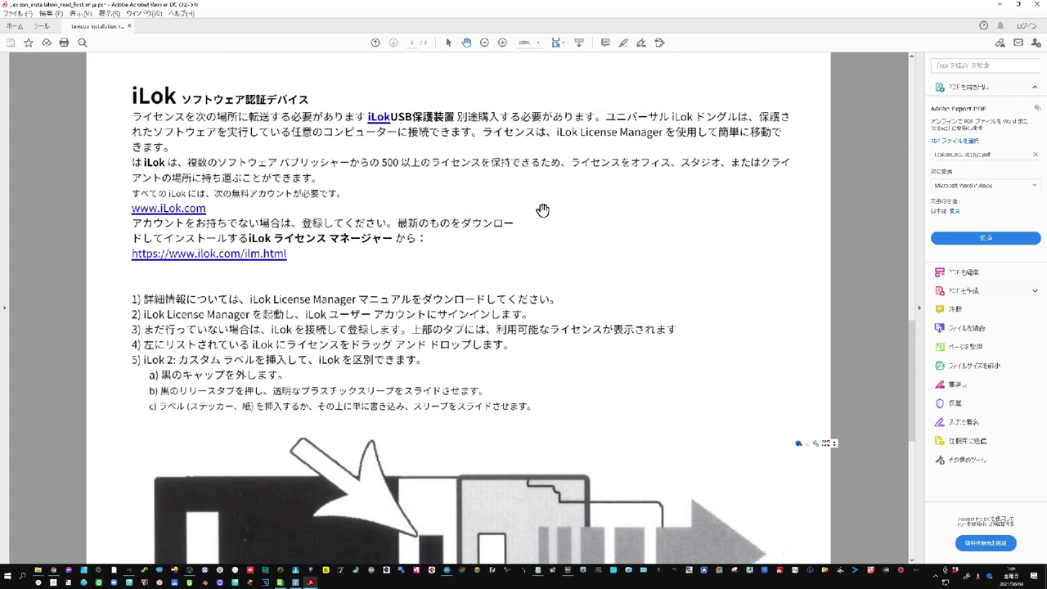
scroll(542, 211, up, 3)
scroll(542, 210, up, 3)
scroll(542, 210, up, 3)
scroll(542, 210, up, 7)
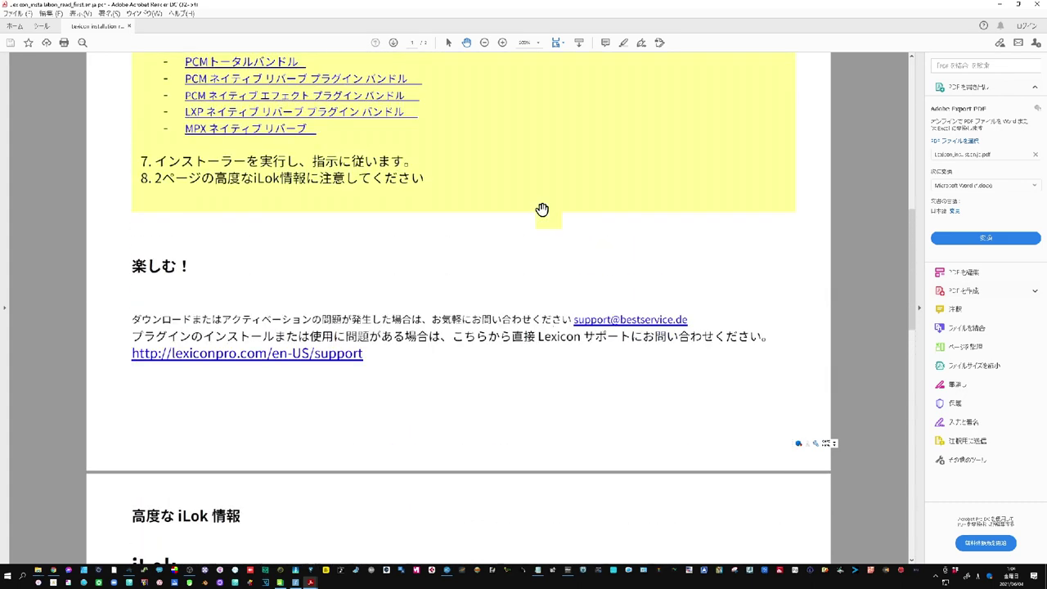
scroll(542, 210, up, 2)
scroll(542, 209, up, 3)
scroll(542, 209, up, 1)
scroll(543, 210, up, 3)
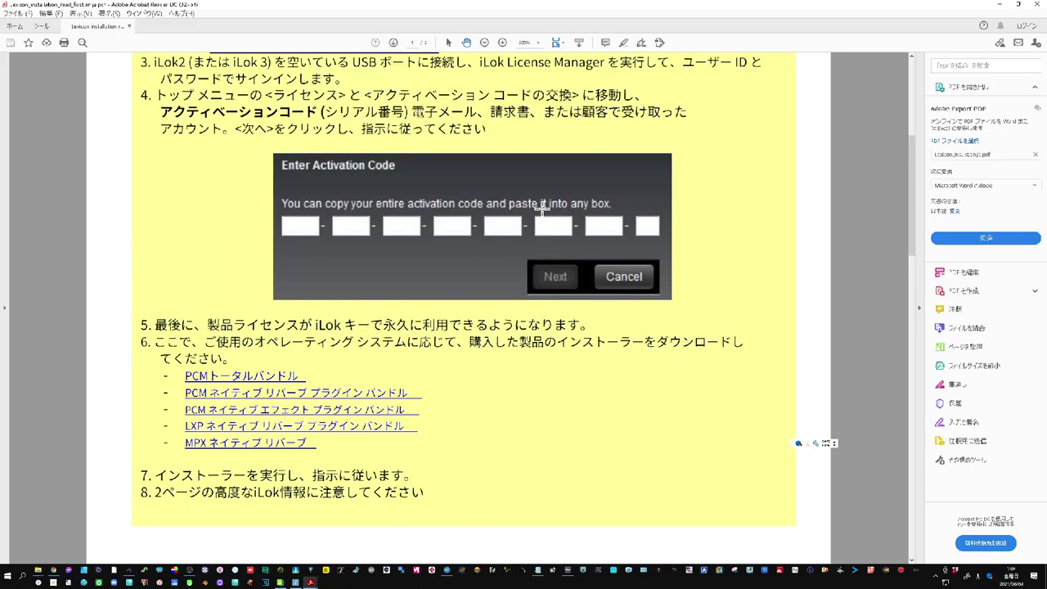
scroll(542, 210, up, 2)
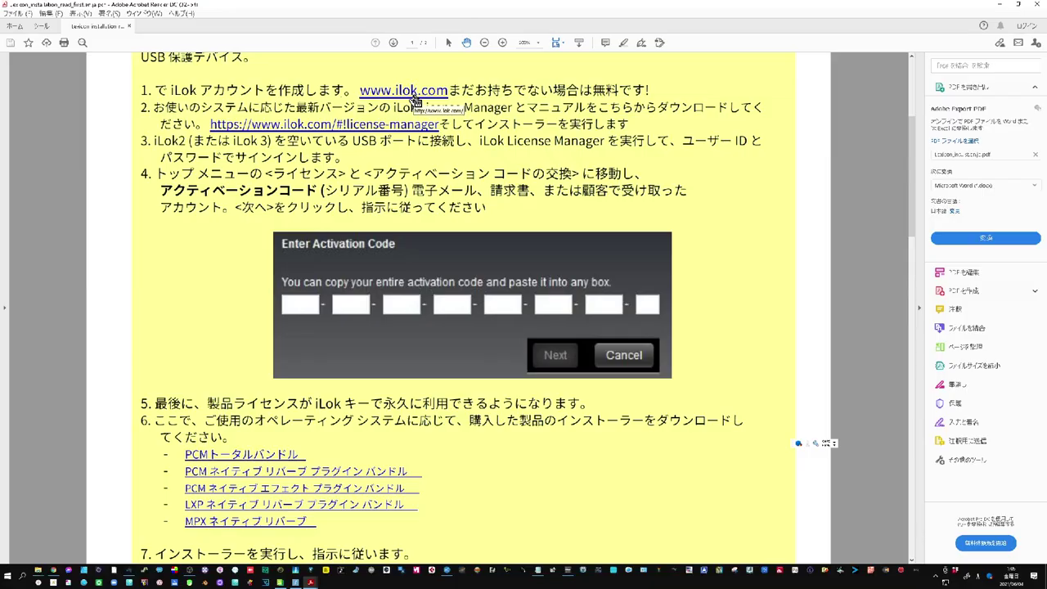
click(417, 96)
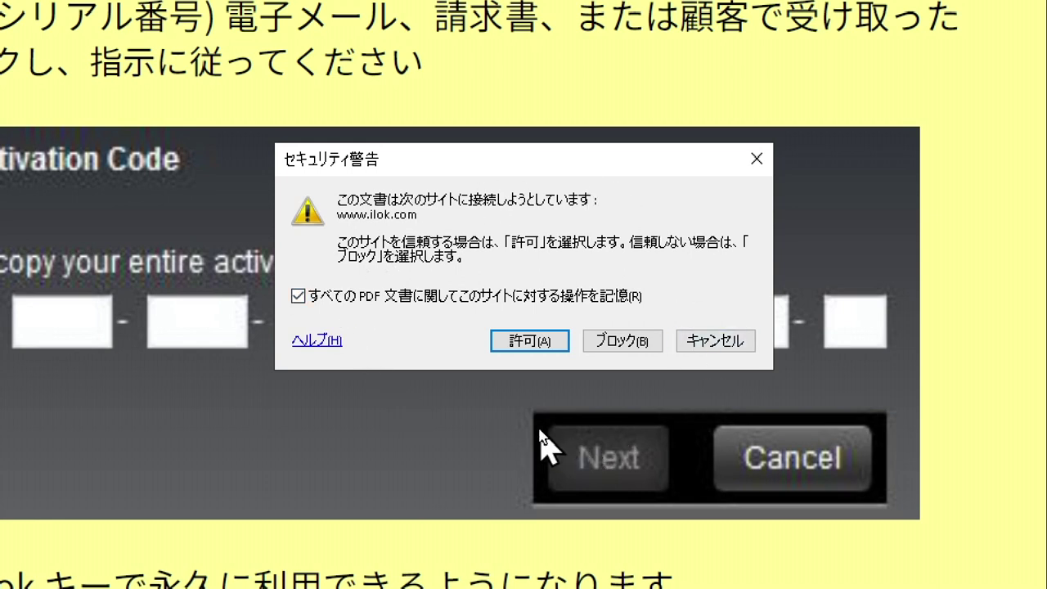
click(528, 345)
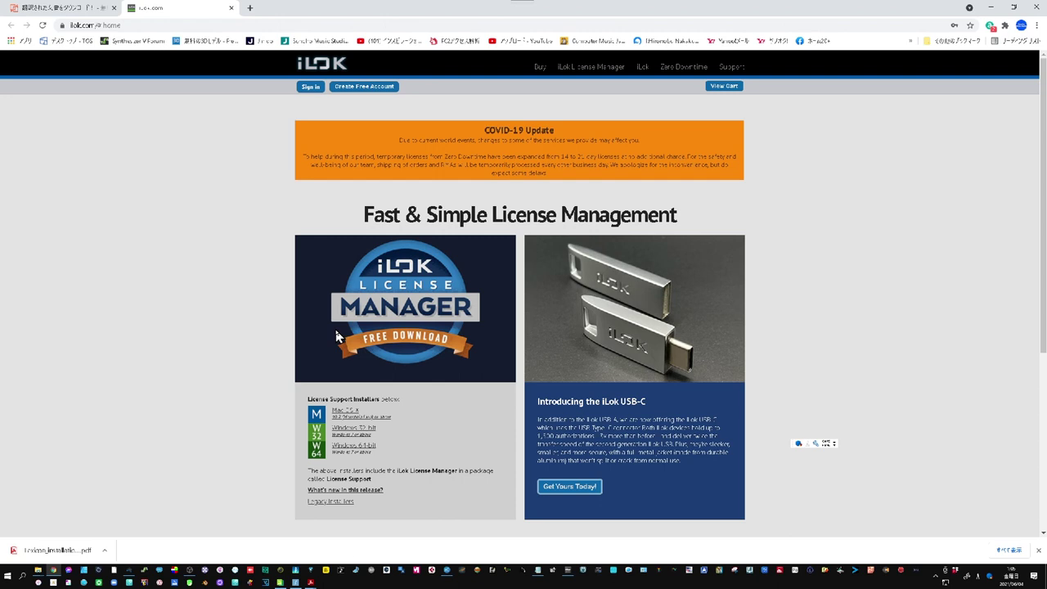
Have Chrome translate the iLok.com home page into Japanese, skim it, then return to Doc Translator.
right_click(189, 170)
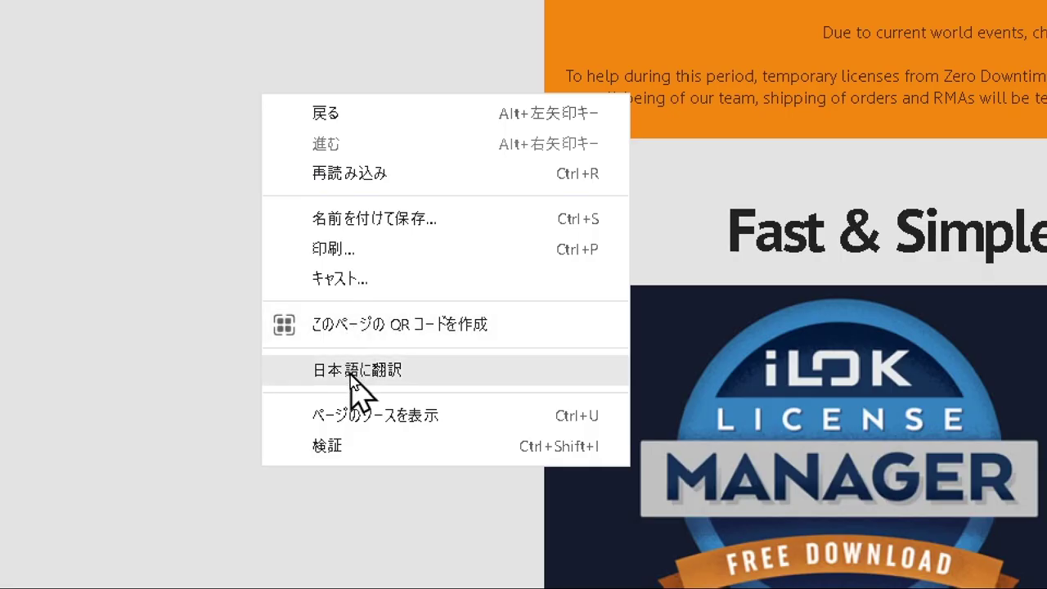
click(351, 376)
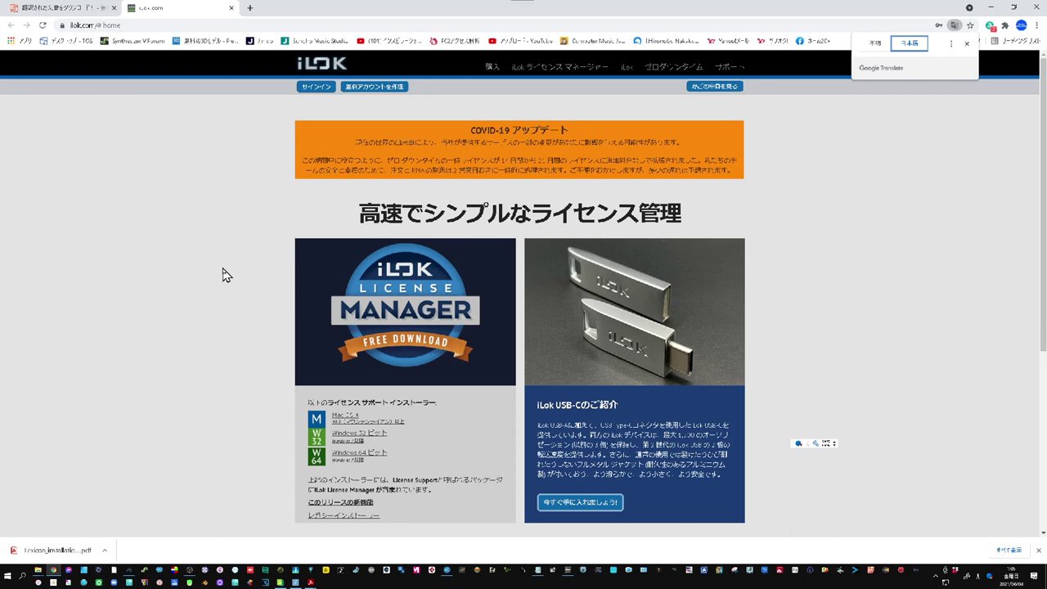
scroll(208, 285, down, 1)
scroll(208, 282, down, 2)
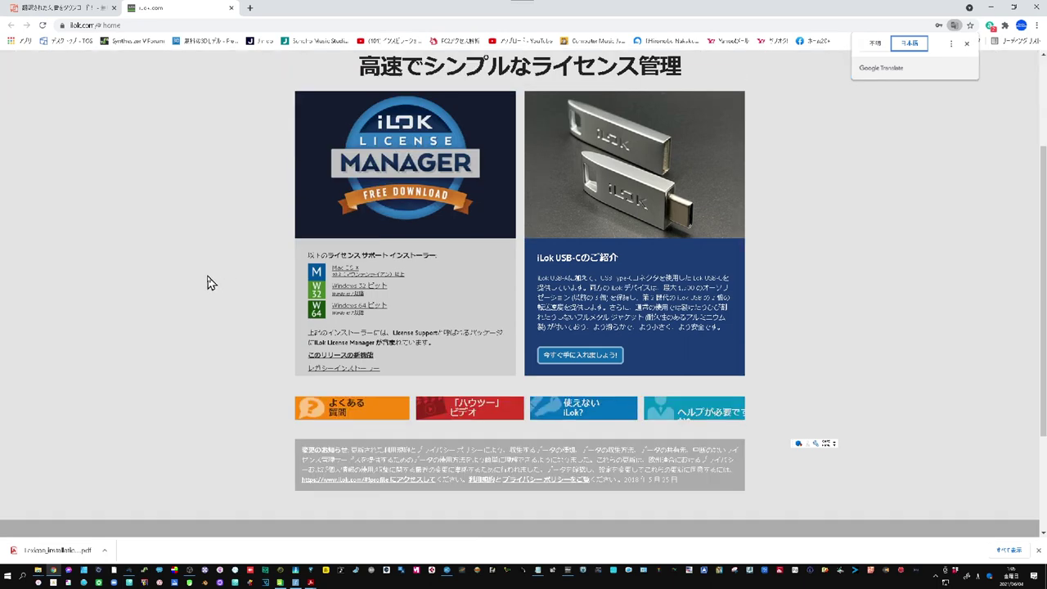
scroll(208, 282, down, 2)
scroll(207, 283, down, 1)
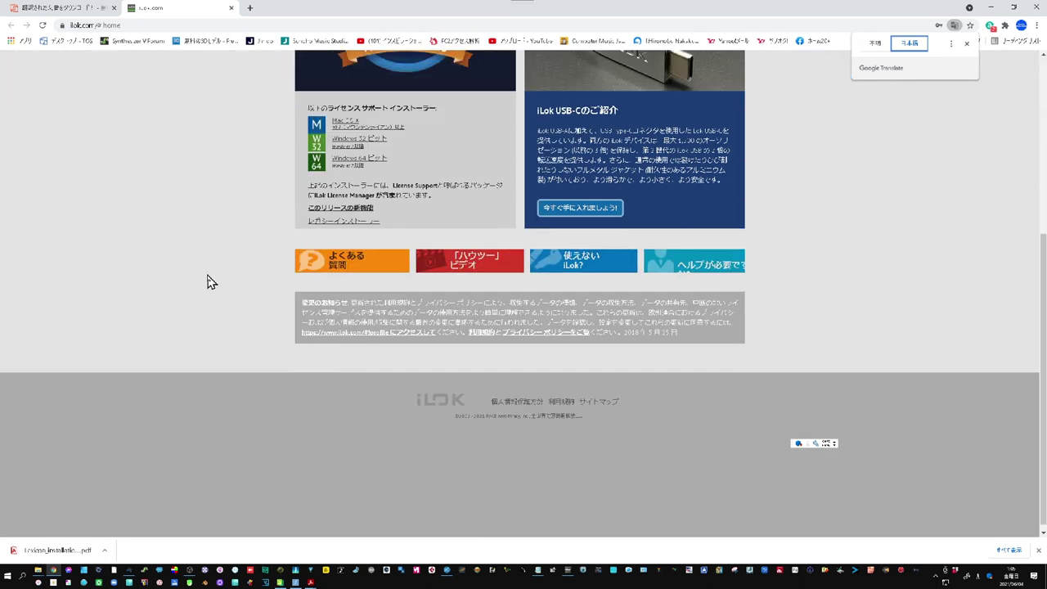
scroll(207, 283, up, 4)
scroll(209, 281, up, 2)
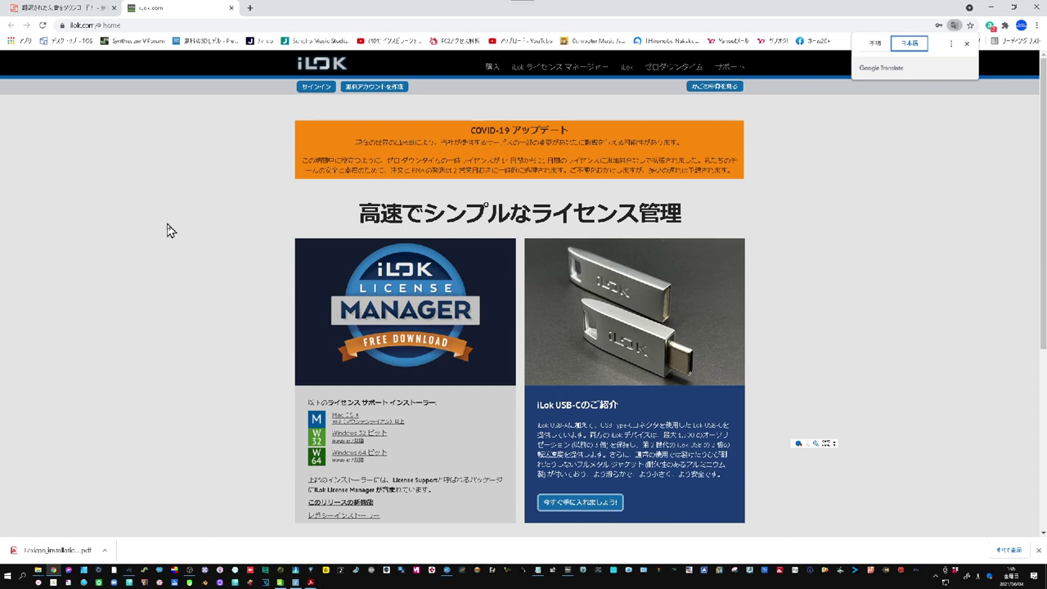
key(ctrl+Tab)
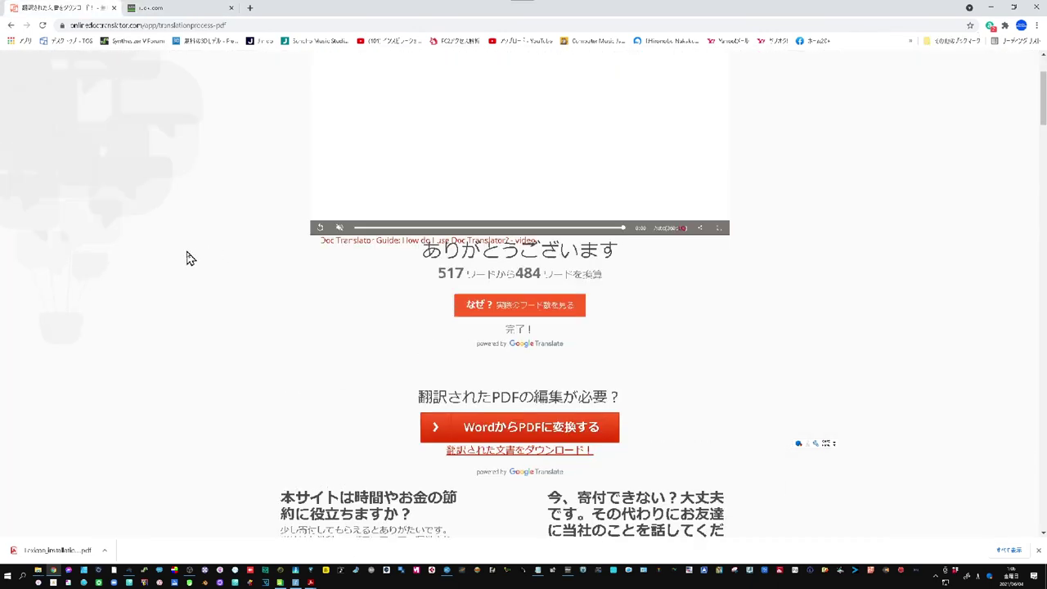
Dismiss the ¥1500 donation prompt on the Doc Translator completion page.
scroll(188, 259, up, 2)
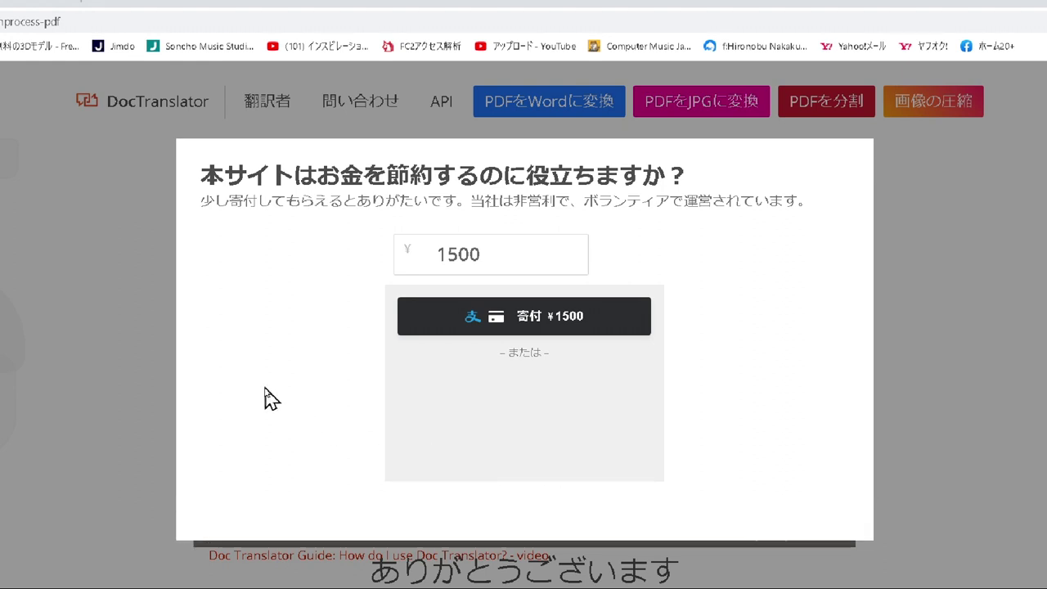
click(43, 378)
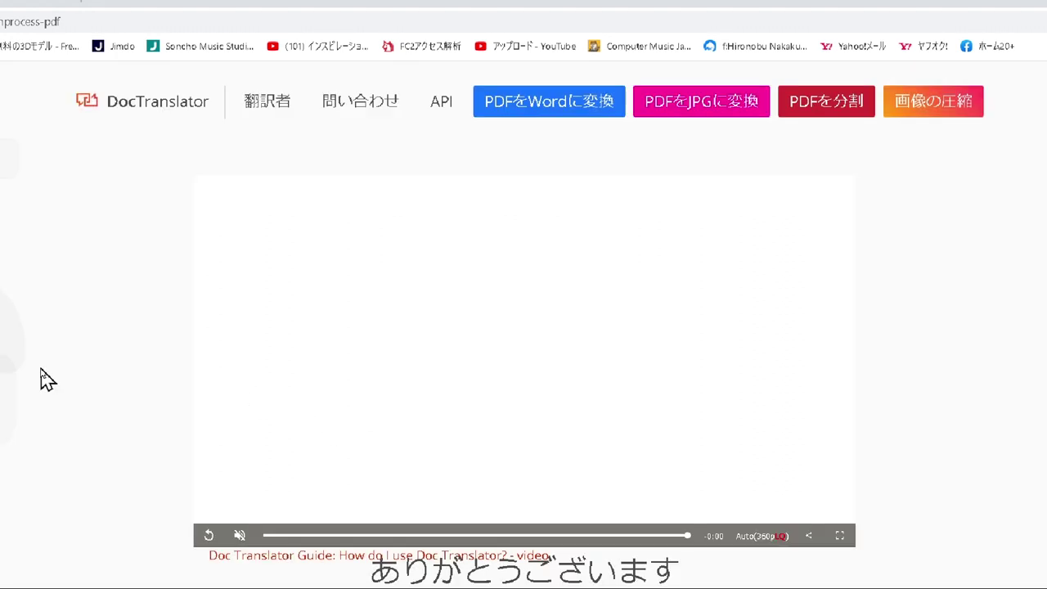